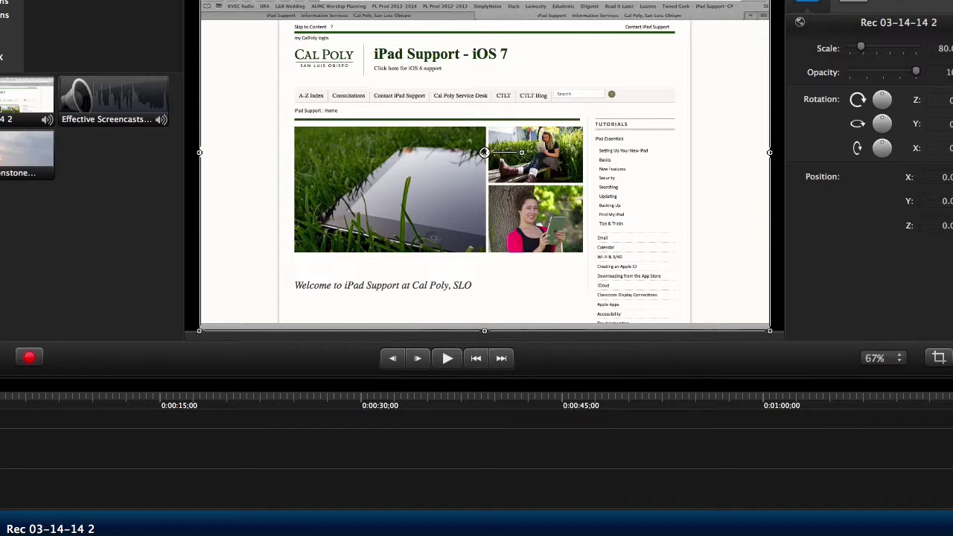
Save the project on the Desktop as a standalone project, replacing the existing Mac Camtasia Animated Annotations file.
click(70, 0)
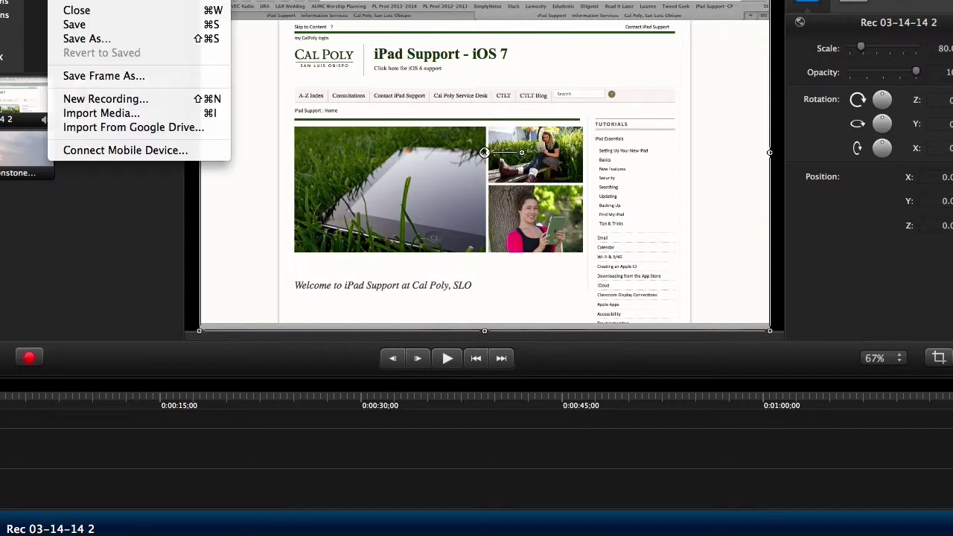
click(100, 40)
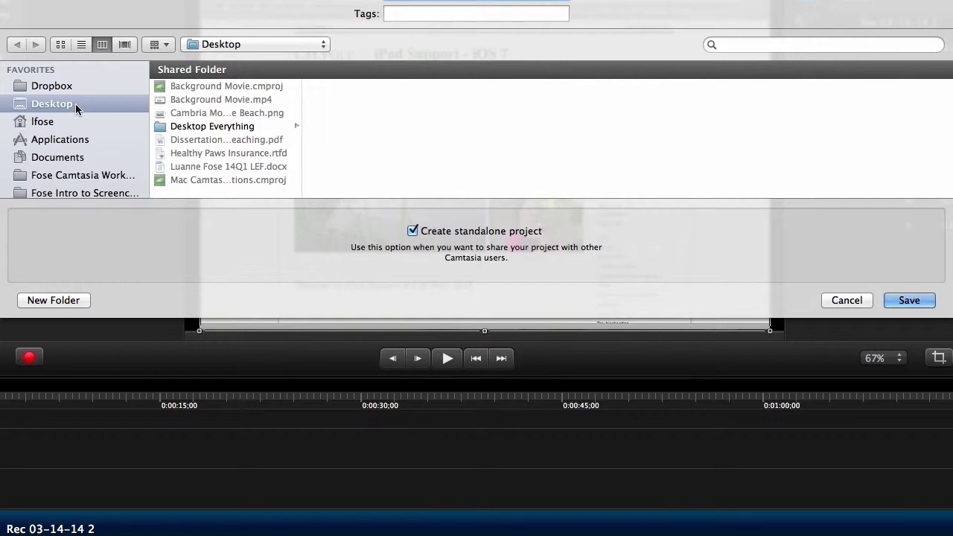
click(909, 300)
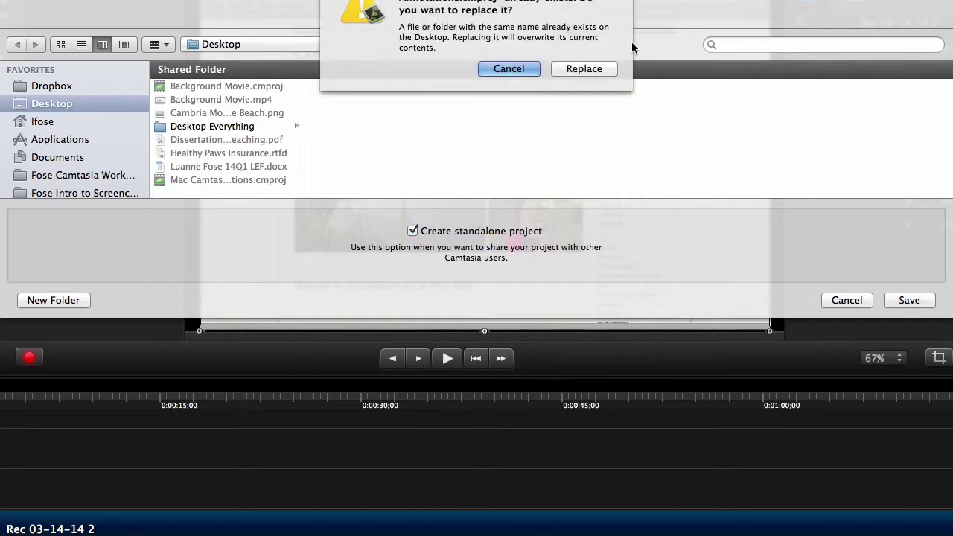
click(584, 69)
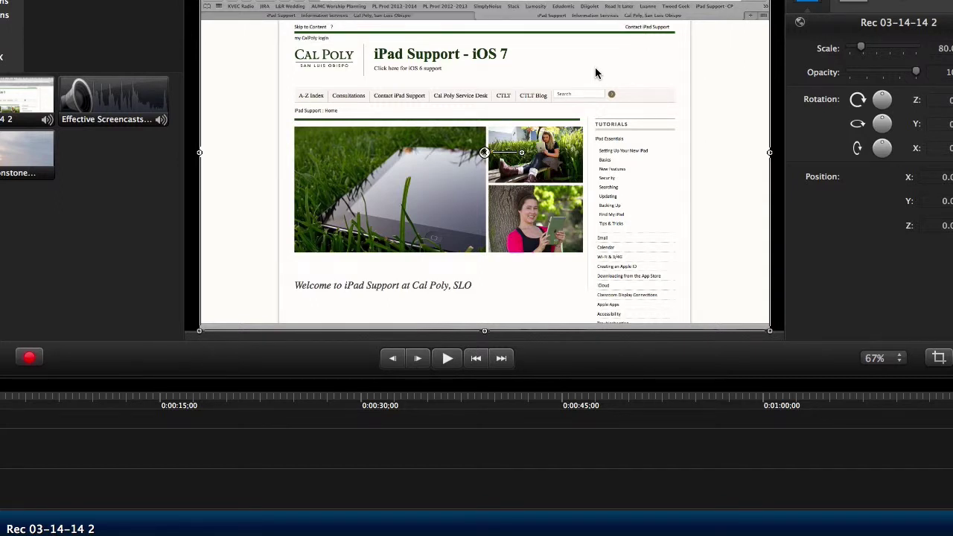
Place the Effective Screencasts audio clip at the start of the track above the recording and shift the recording to begin where it ends.
drag(123, 103, 8, 484)
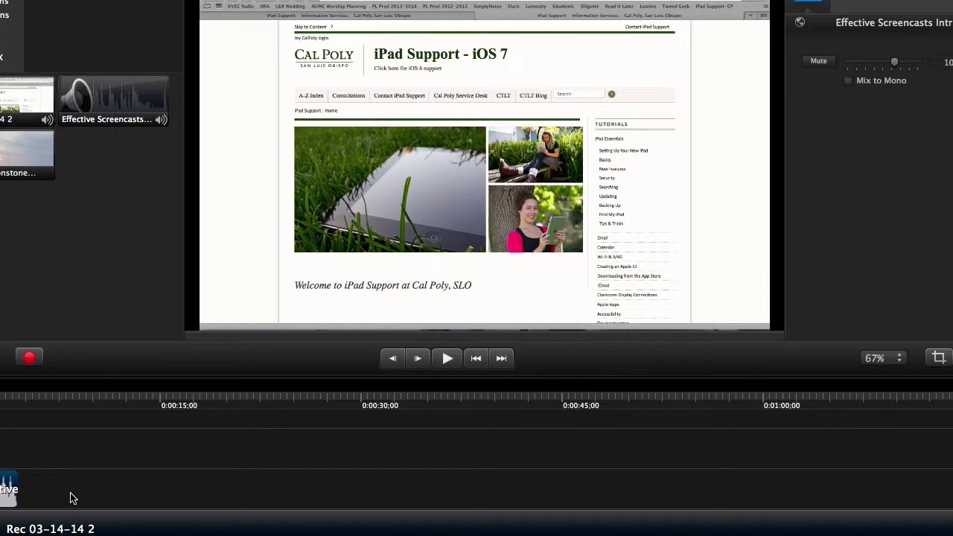
drag(72, 497, 13, 523)
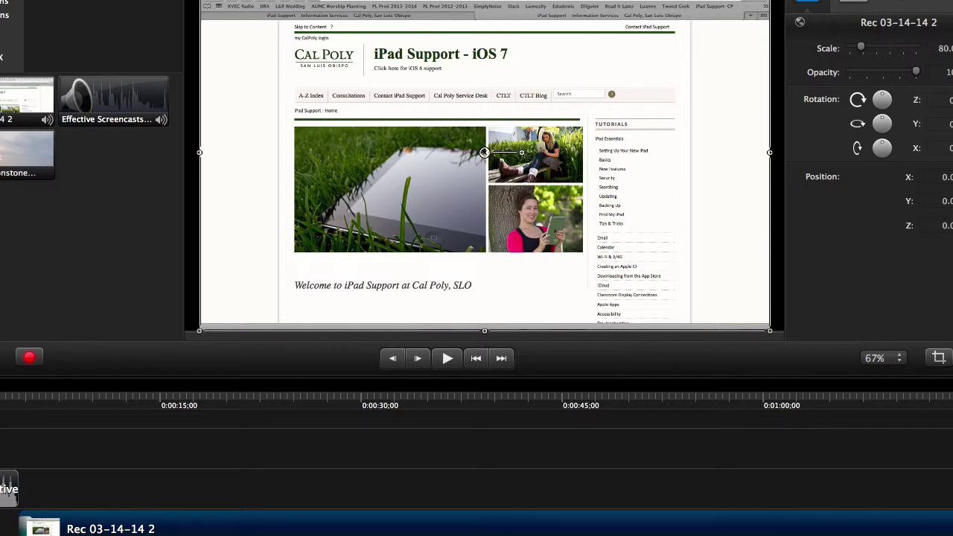
Add a SmartFocus at Time animation to the recording at 0:00:32;07 and set its starting scale to 100.10%.
click(391, 400)
click(3, 17)
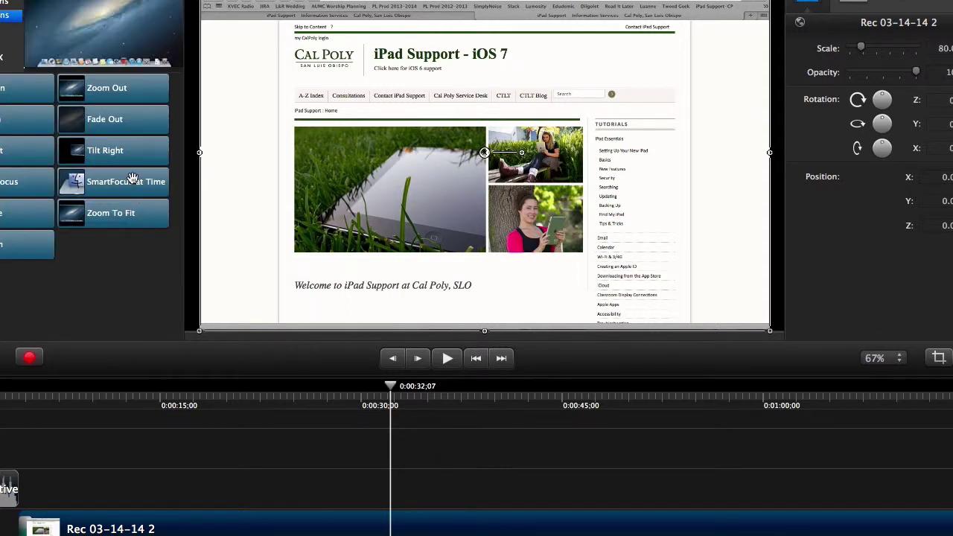
mouse_move(132, 179)
mouse_down()
mouse_move(386, 445)
mouse_move(403, 531)
mouse_up()
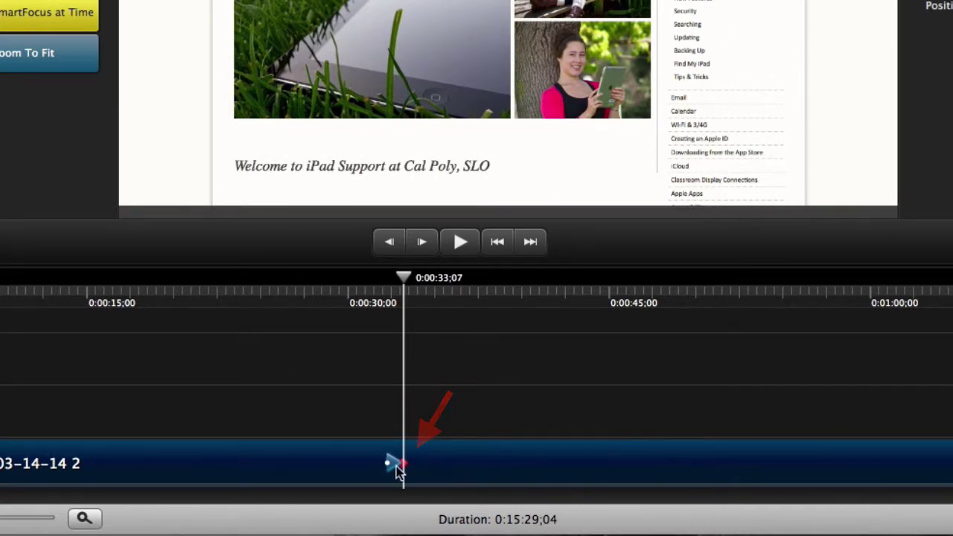
click(390, 465)
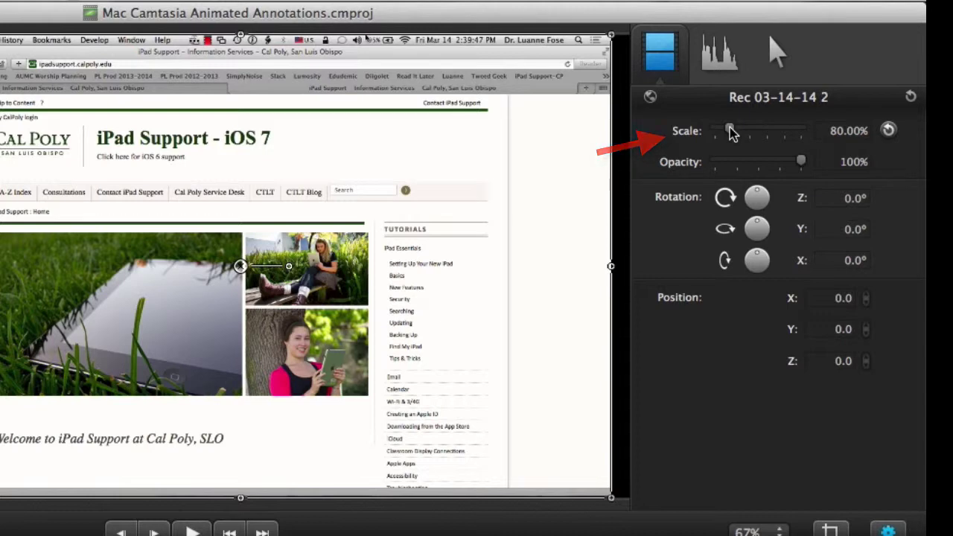
drag(732, 131, 735, 132)
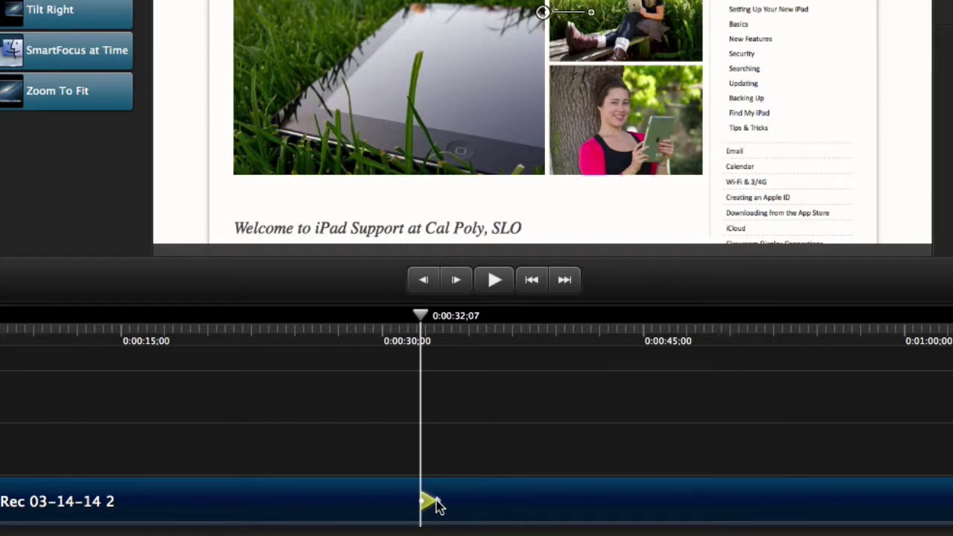
Lengthen the animation to end at about 0:00:36;06, with an ending scale of 154.44% and position X 182.5, Y -93.9.
drag(438, 506, 489, 513)
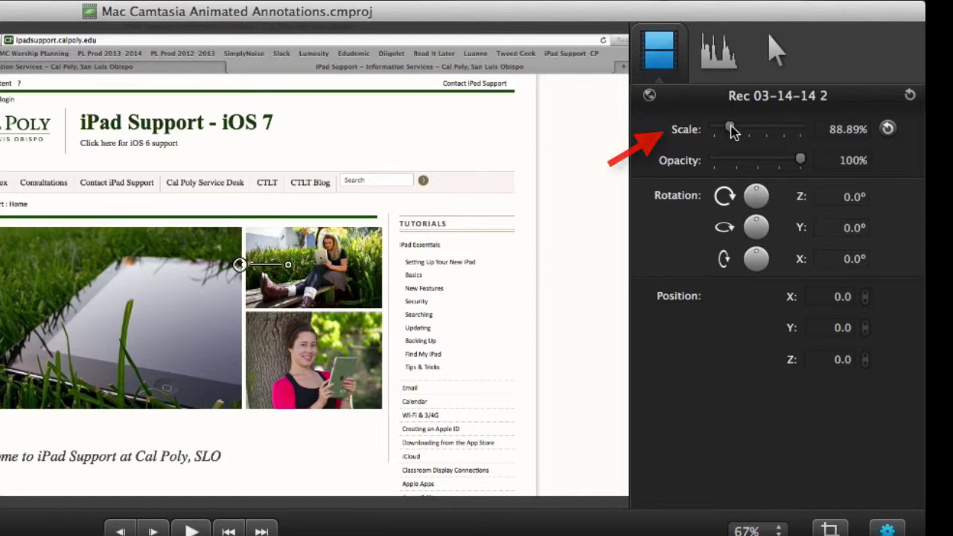
drag(734, 131, 749, 134)
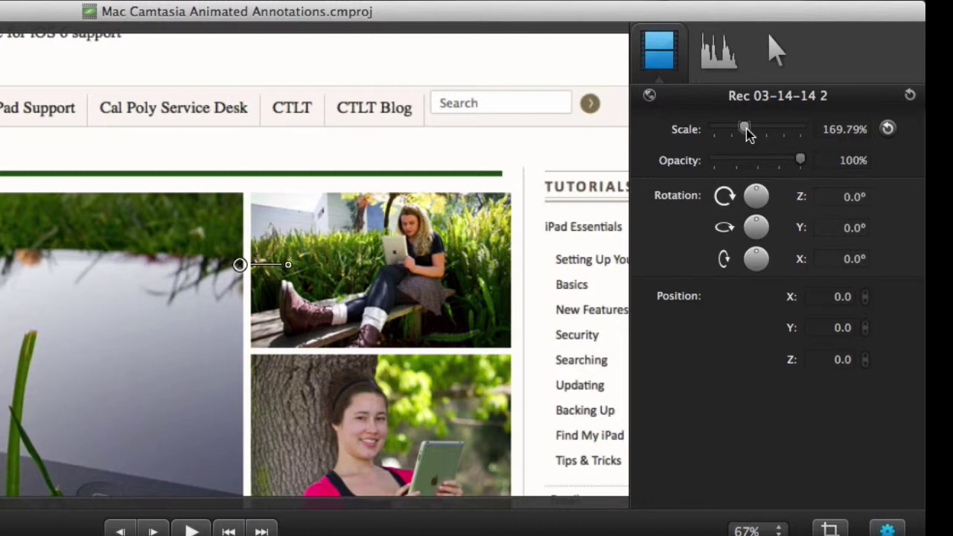
drag(749, 134, 746, 134)
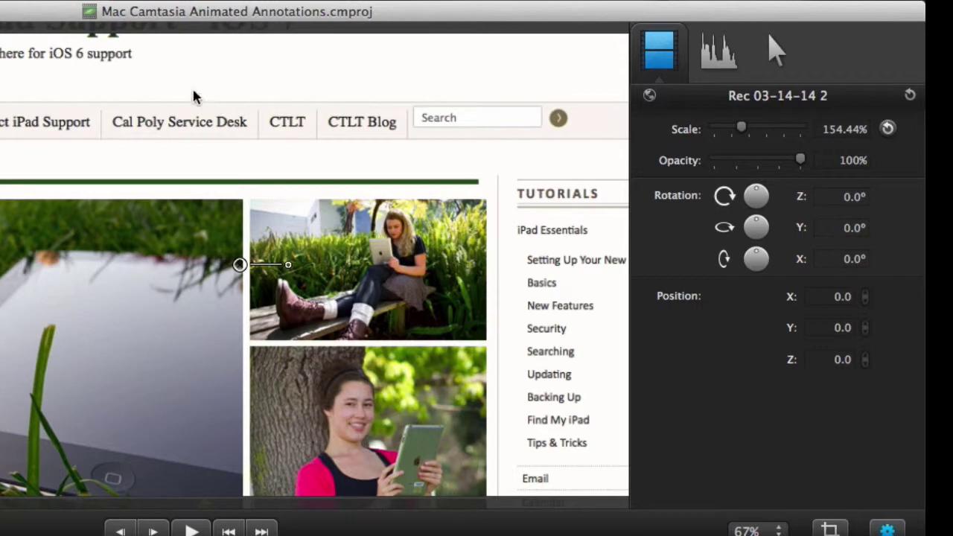
drag(160, 84, 278, 146)
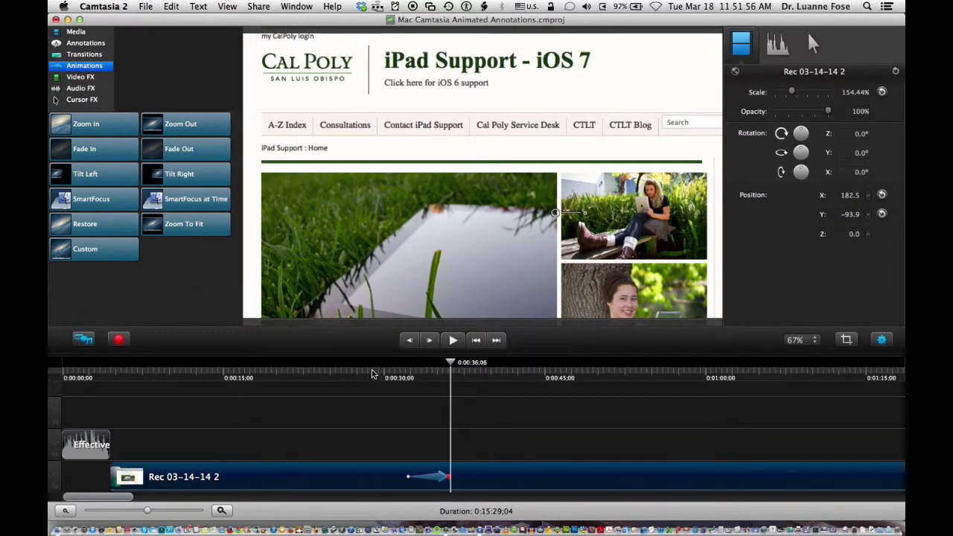
Play the recording from 0:00:24;25 past the zoom animation to review it.
click(330, 373)
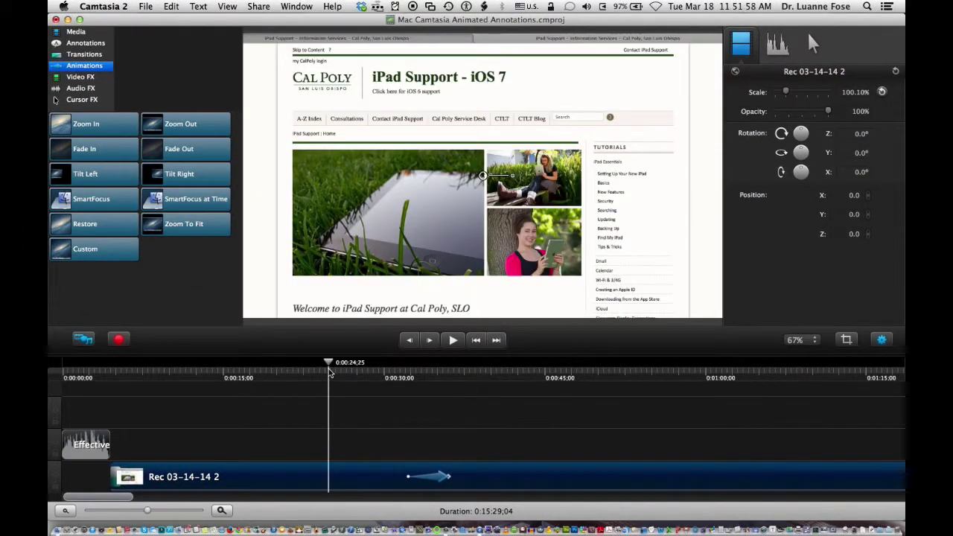
click(453, 341)
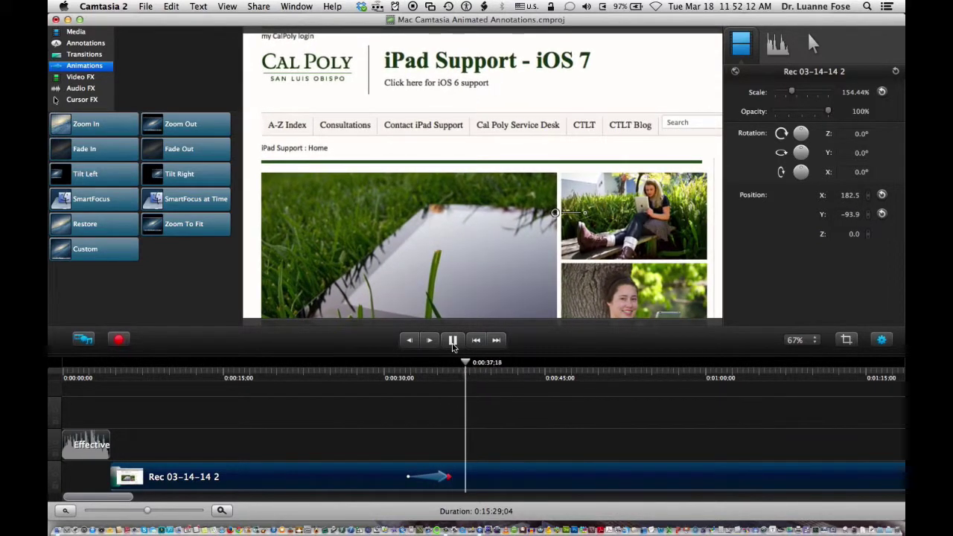
click(452, 344)
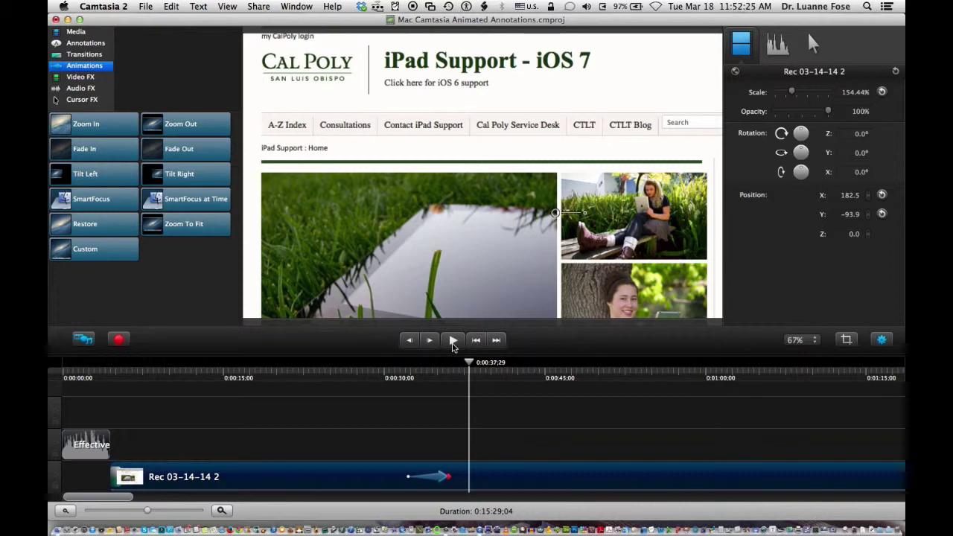
Add a magenta highlighter annotation at 0:00:36;04 on an upper track and fit it over the "Click here for iOS 6 support" text.
drag(470, 364, 451, 366)
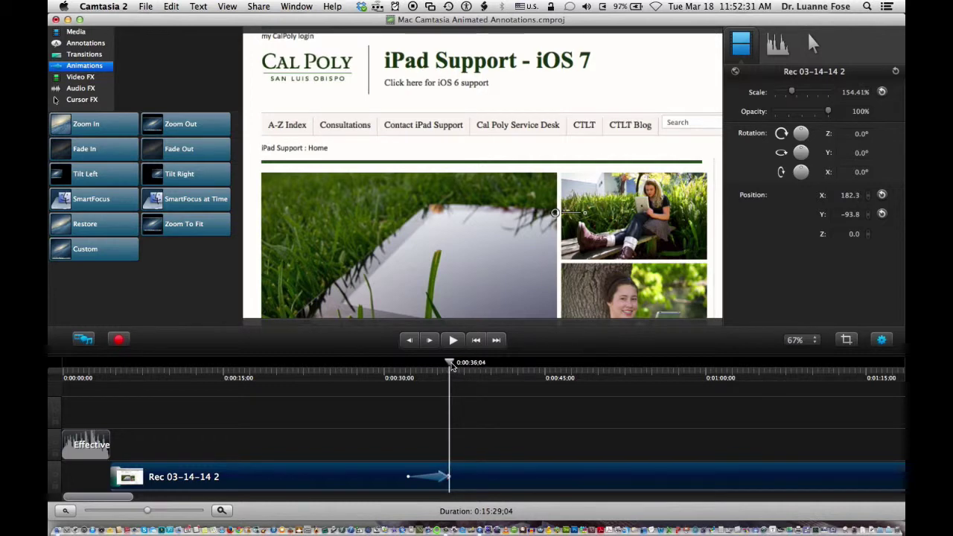
click(84, 43)
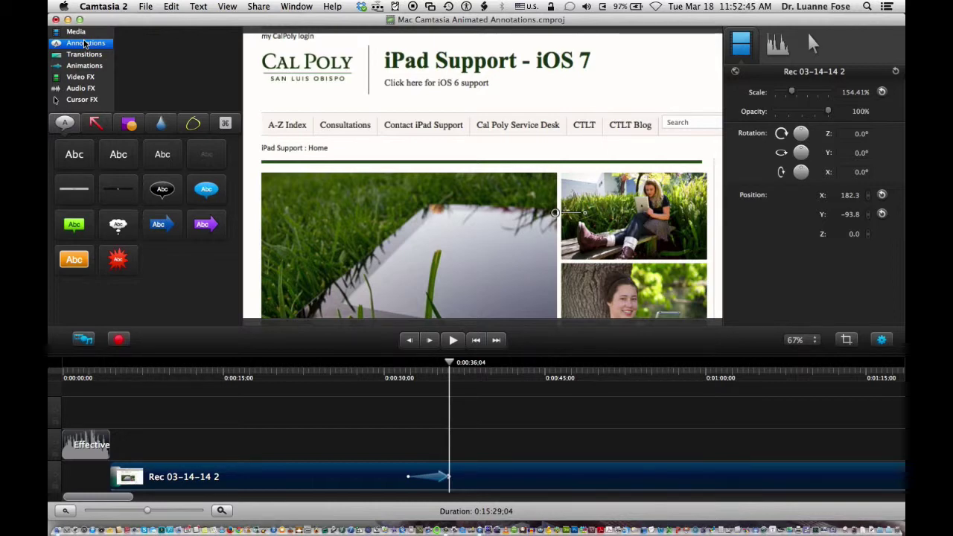
click(162, 123)
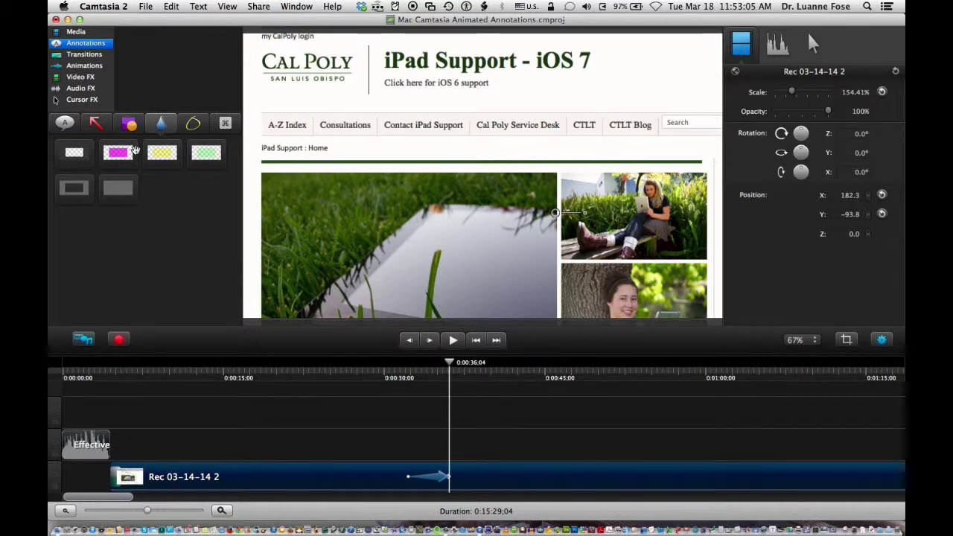
mouse_move(117, 153)
mouse_down()
mouse_move(164, 67)
mouse_move(285, 276)
mouse_move(475, 403)
mouse_move(469, 422)
mouse_up()
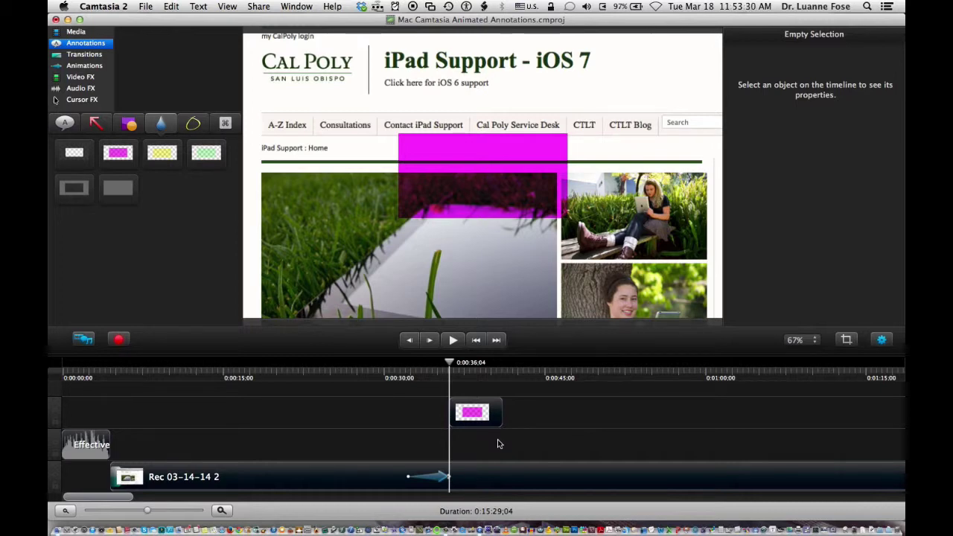
mouse_move(476, 186)
mouse_down()
mouse_move(483, 174)
mouse_move(452, 167)
mouse_move(452, 128)
mouse_move(441, 132)
mouse_up()
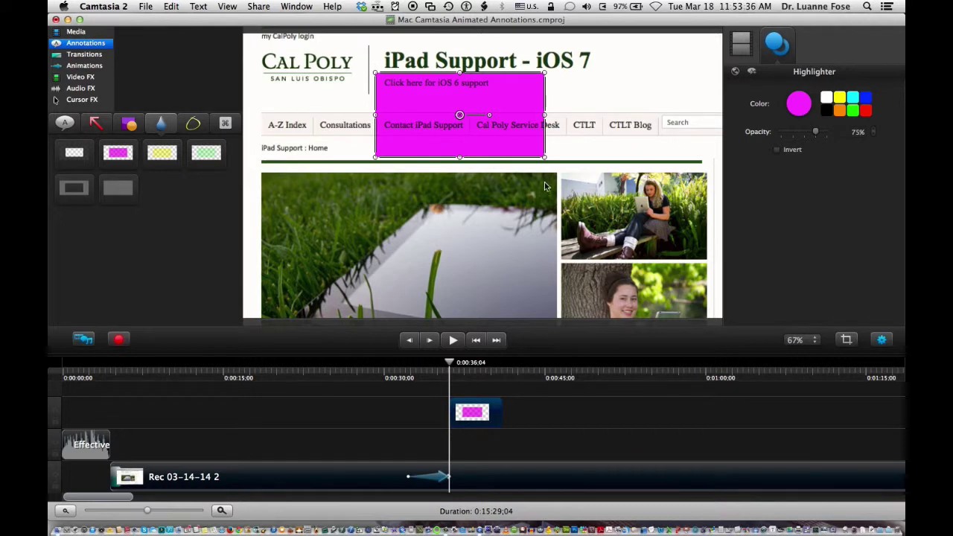
drag(544, 157, 498, 99)
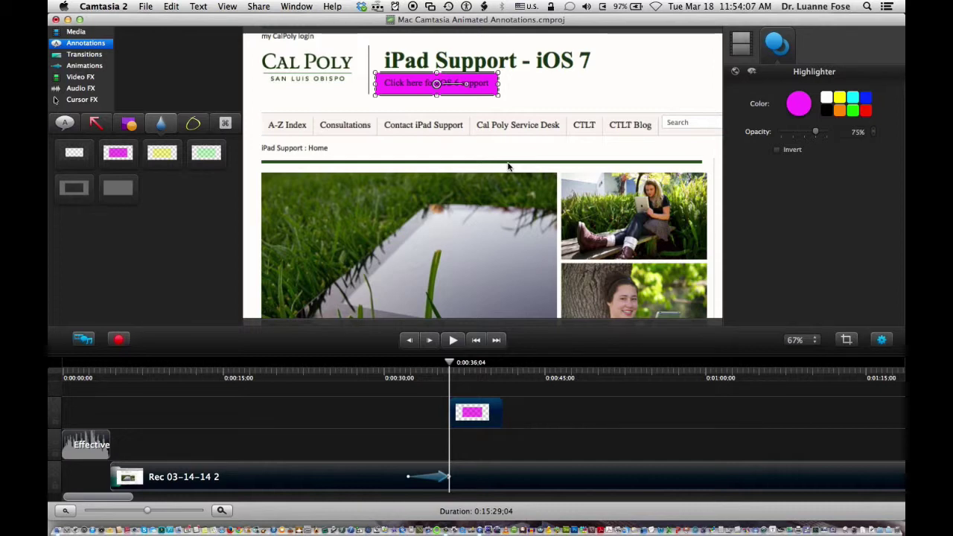
Apply a Fade In/Out transition to the highlighter clip and play it through.
click(85, 56)
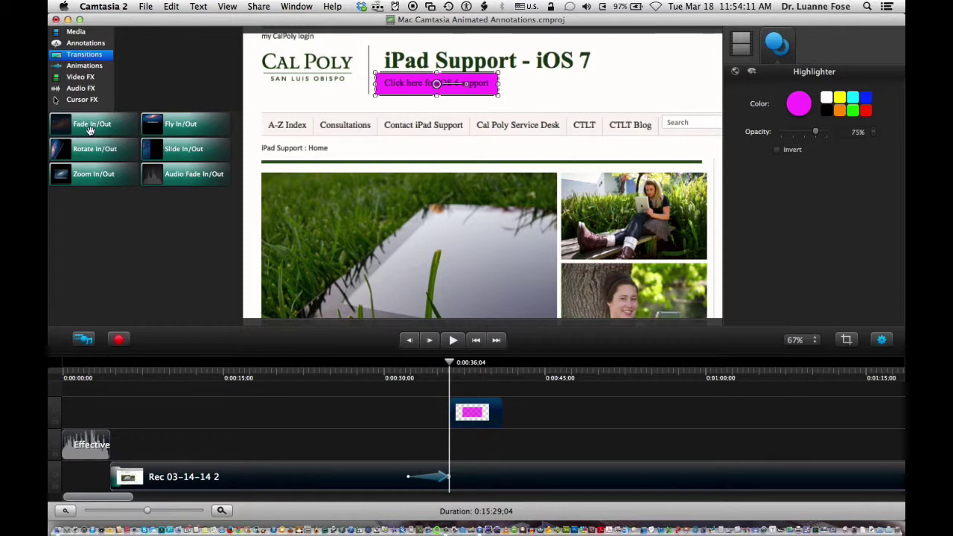
drag(89, 131, 479, 418)
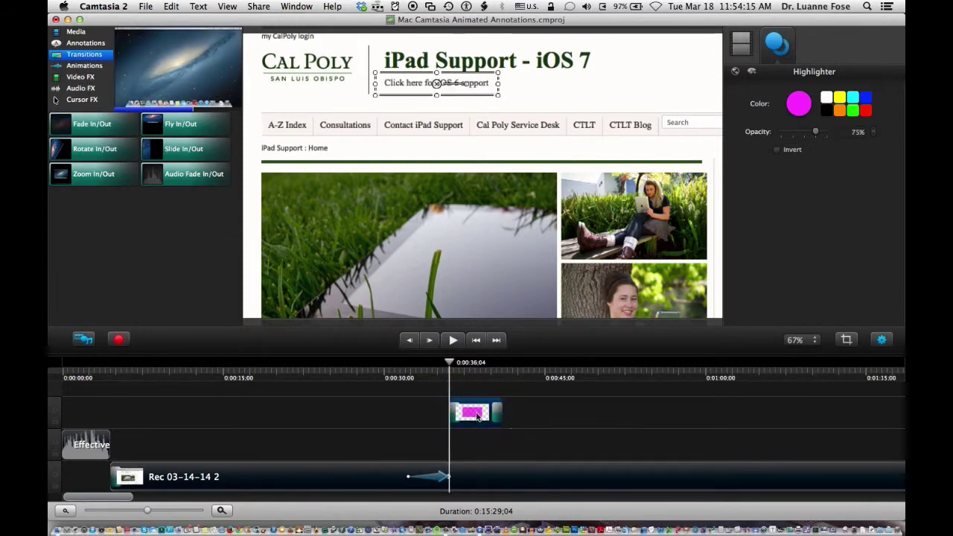
click(452, 340)
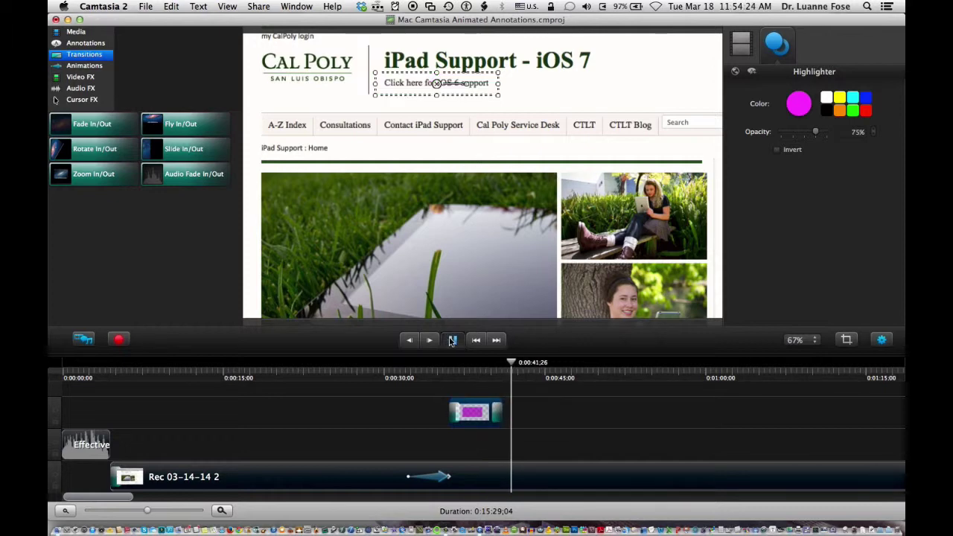
click(452, 341)
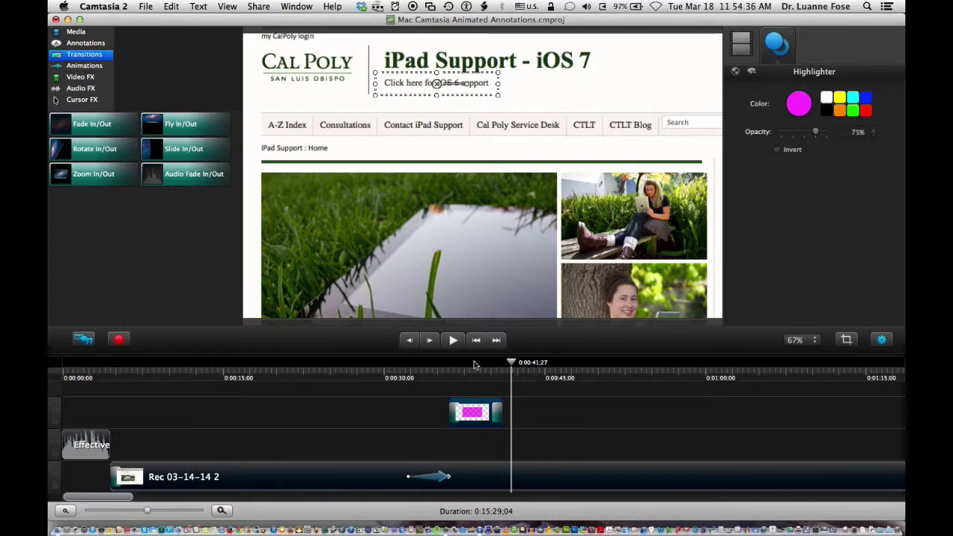
Delete the fade transitions at both ends of the highlighter clip.
click(456, 412)
key(Delete)
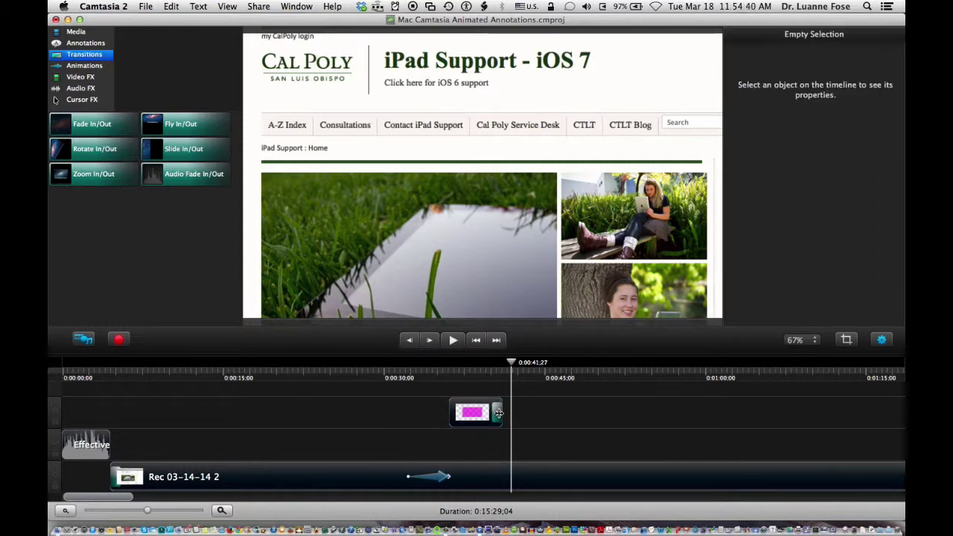
click(499, 413)
key(Delete)
Add a Custom animation to the highlighter clip and collapse the highlighter's width to its left edge at the animation's start.
click(479, 418)
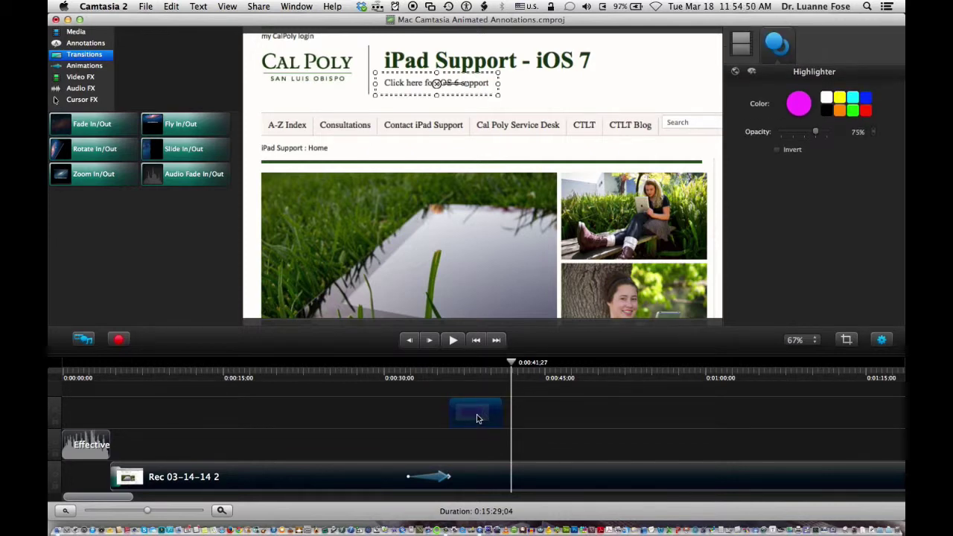
click(84, 66)
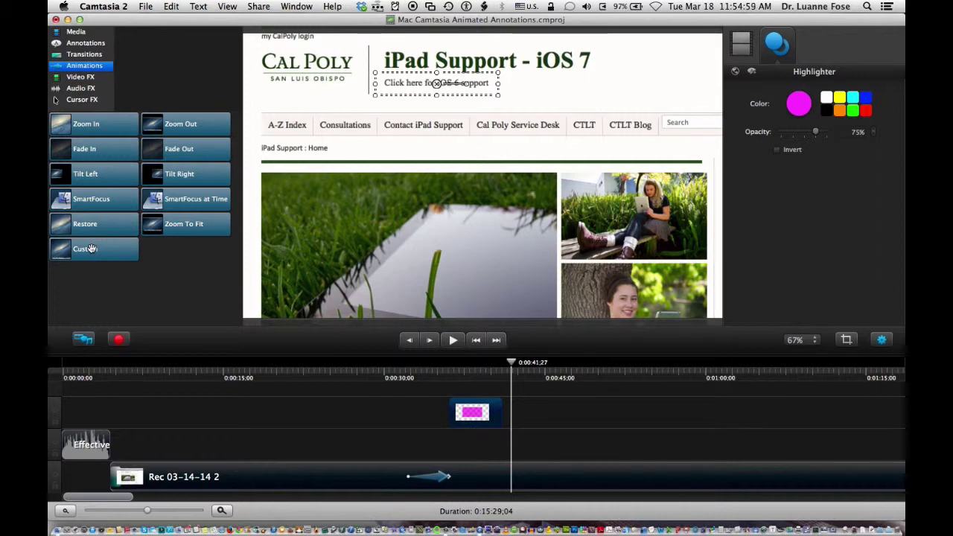
drag(90, 249, 483, 419)
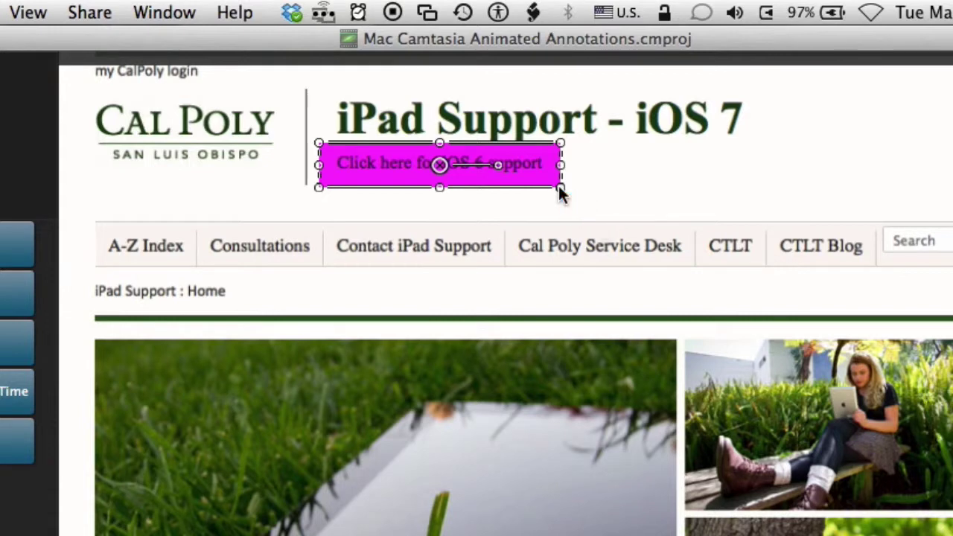
drag(560, 190, 339, 189)
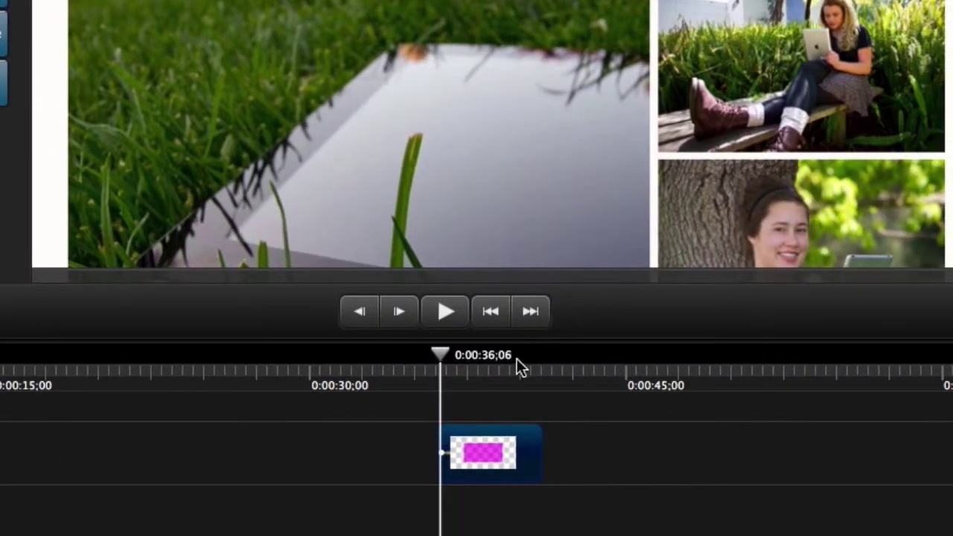
Go to the end point of the highlighter's Custom animation and play the sweep through from 0:00:34;04.
mouse_move(458, 454)
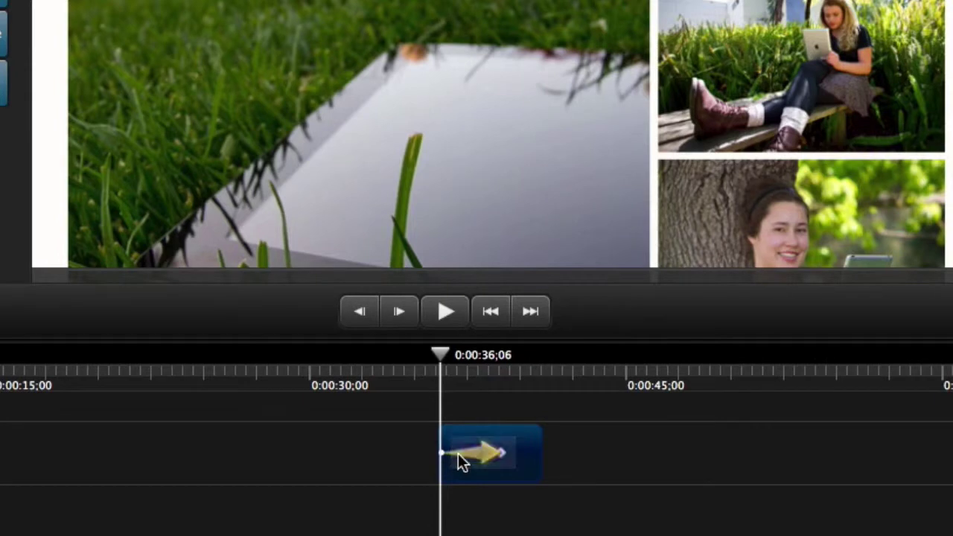
click(501, 450)
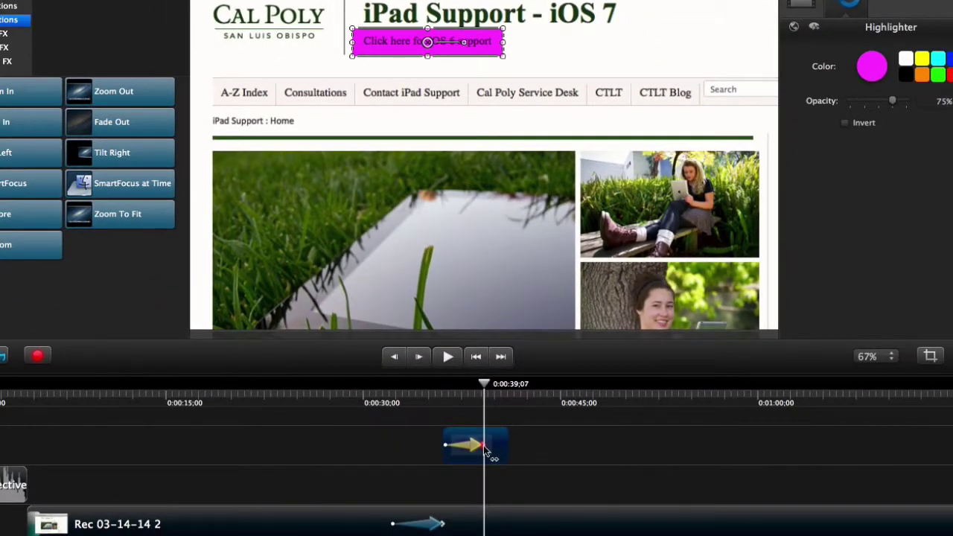
click(419, 393)
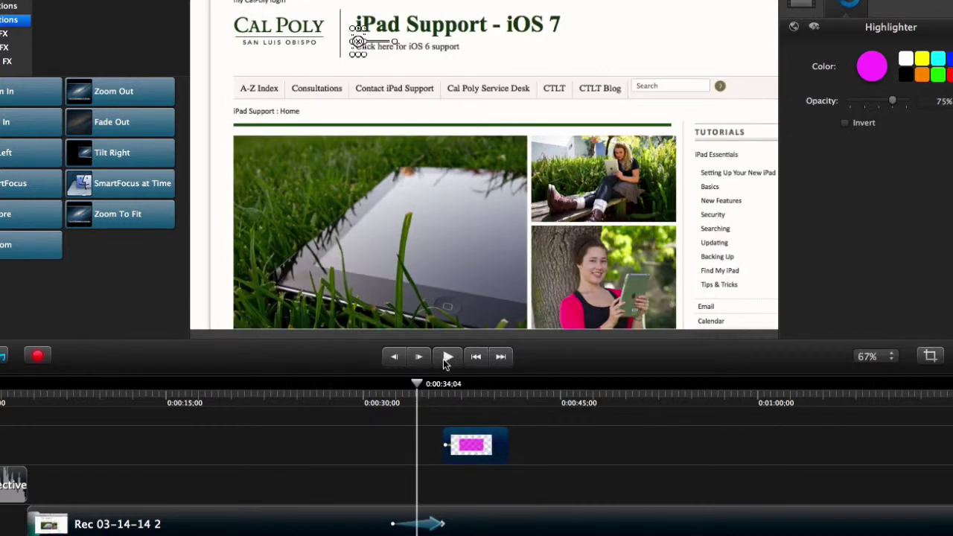
click(447, 357)
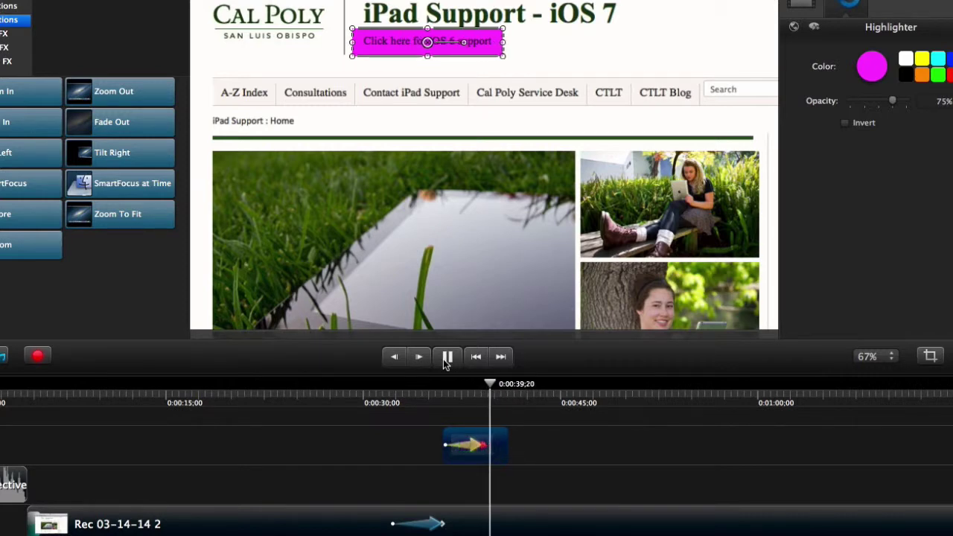
click(447, 358)
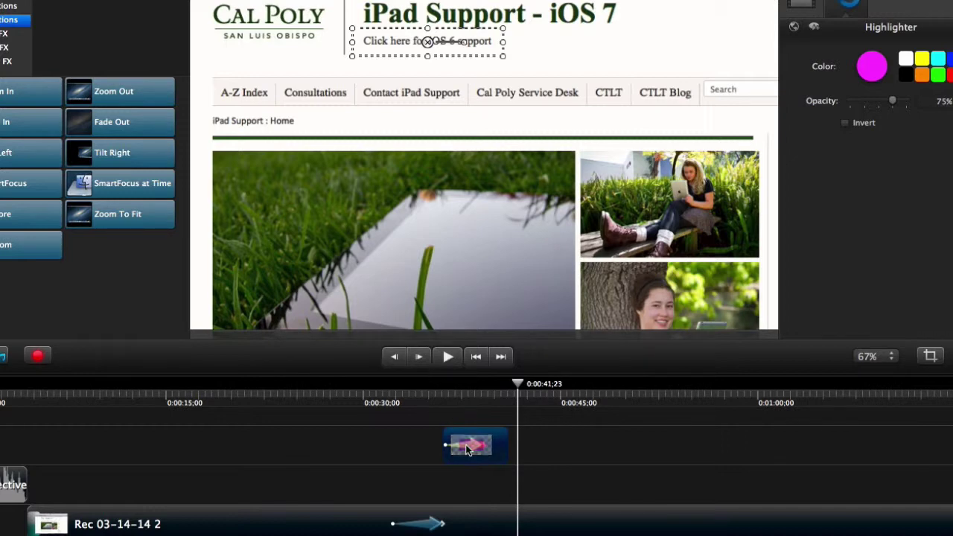
Extend the highlighter's animation to the end of its clip and play it from 0:00:33;06.
drag(503, 447, 506, 449)
click(405, 388)
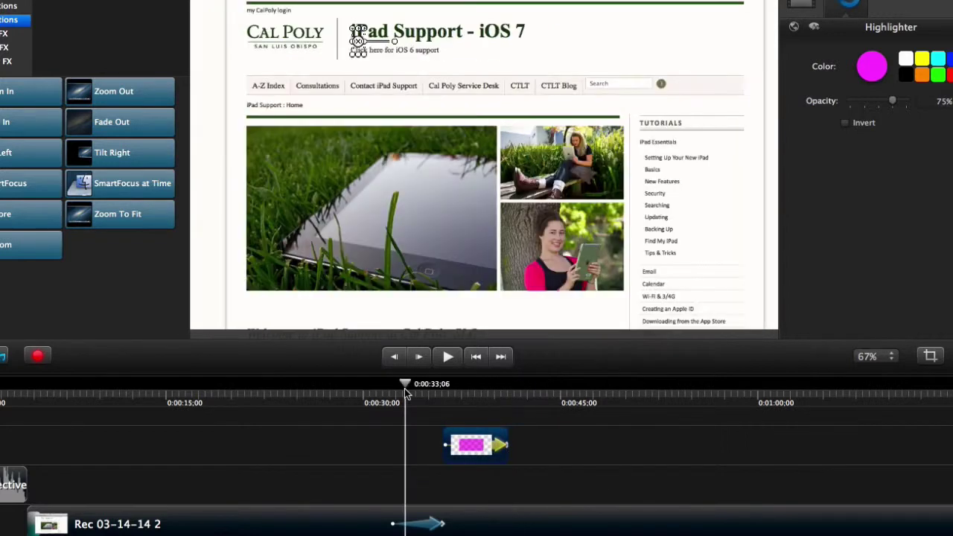
click(447, 358)
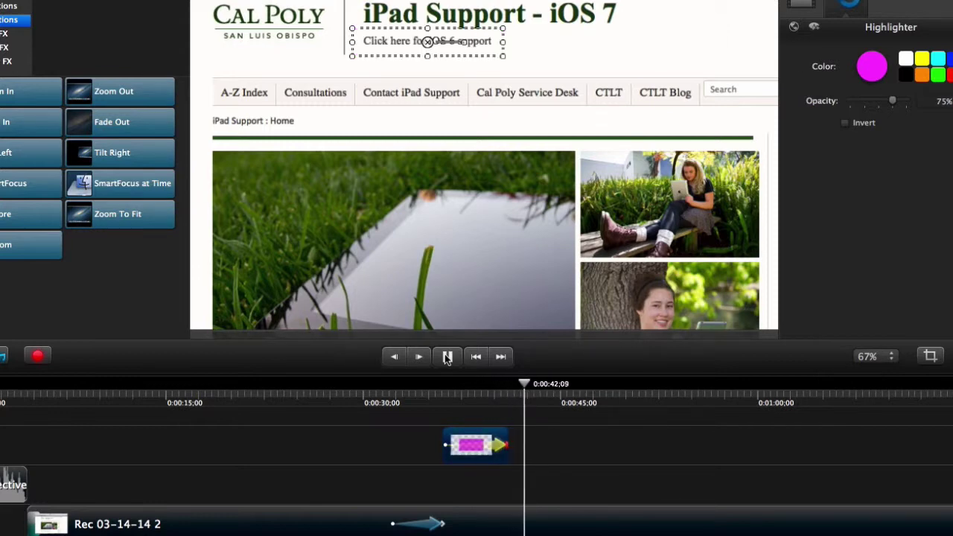
click(447, 359)
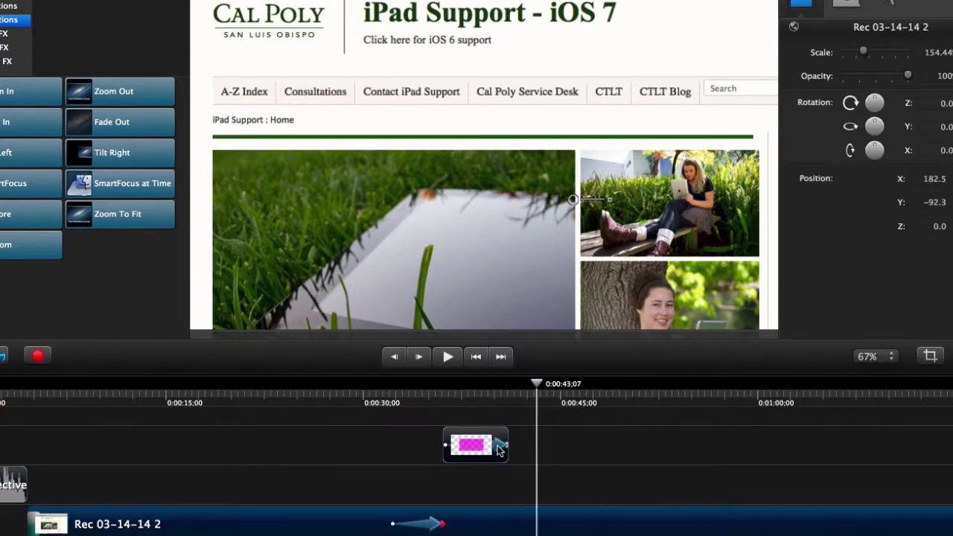
Shorten the highlighter's animation to a duration of 0:00:02;02, ending at 0:00:38;08, and play it through.
click(497, 450)
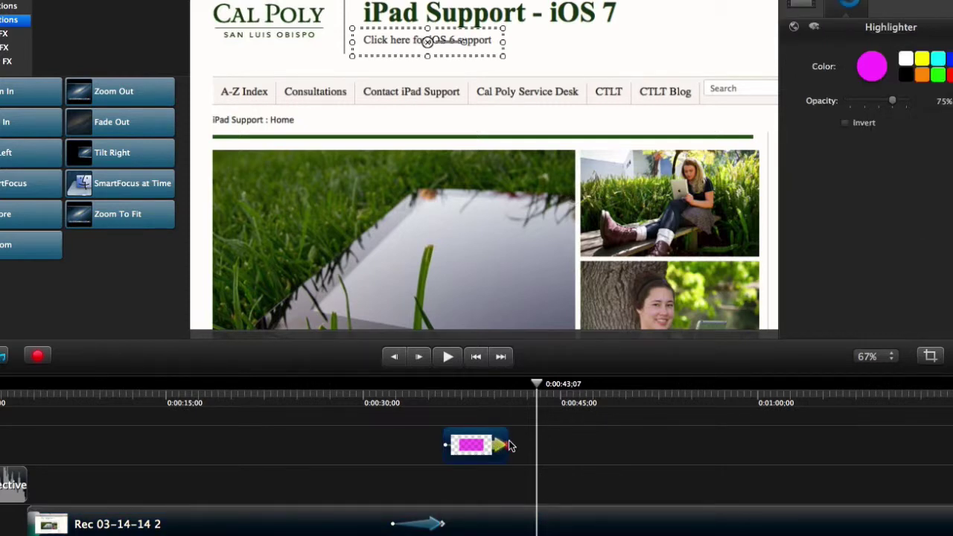
drag(508, 443, 471, 445)
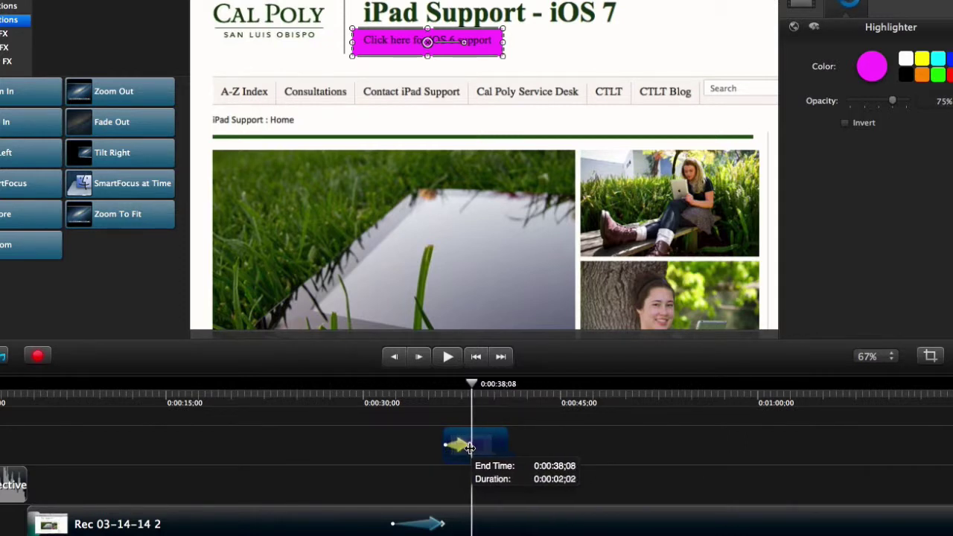
click(411, 398)
click(447, 358)
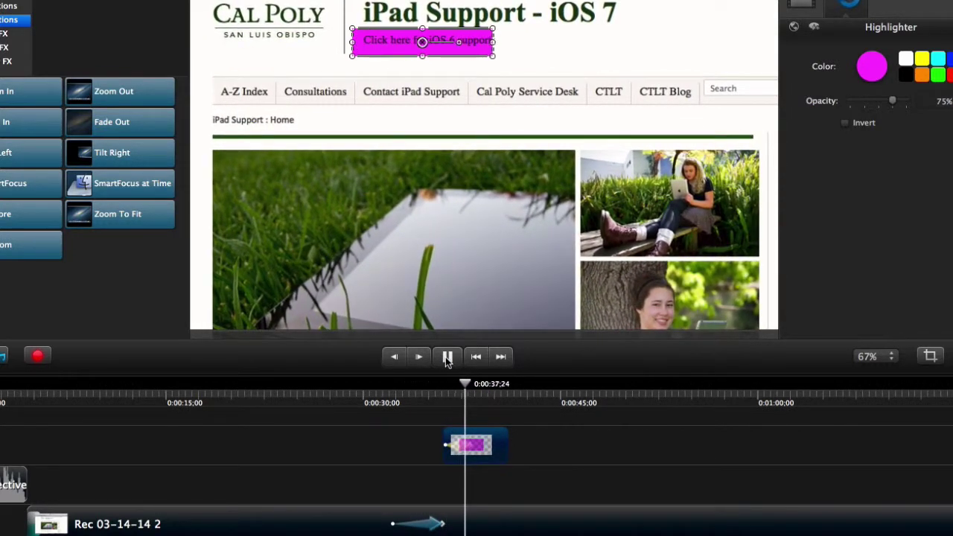
click(447, 358)
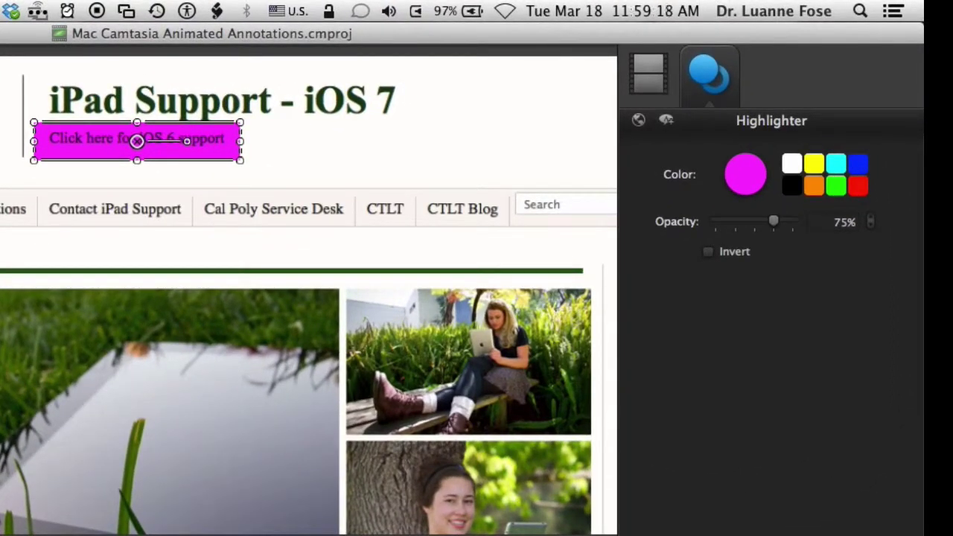
Try the highlighter's opacity at 41% at the animation's end, reset it, set it to 44% and play the clip.
drag(775, 225, 748, 229)
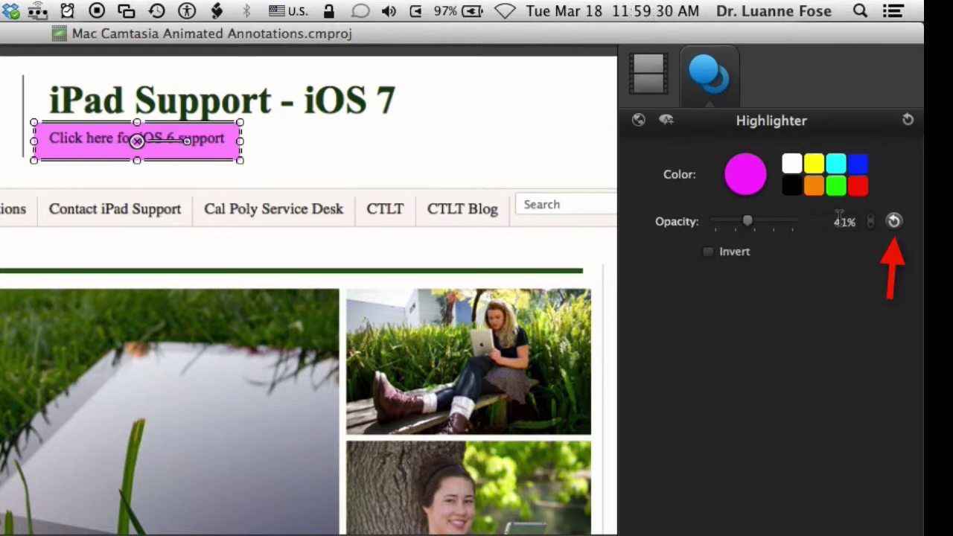
click(894, 223)
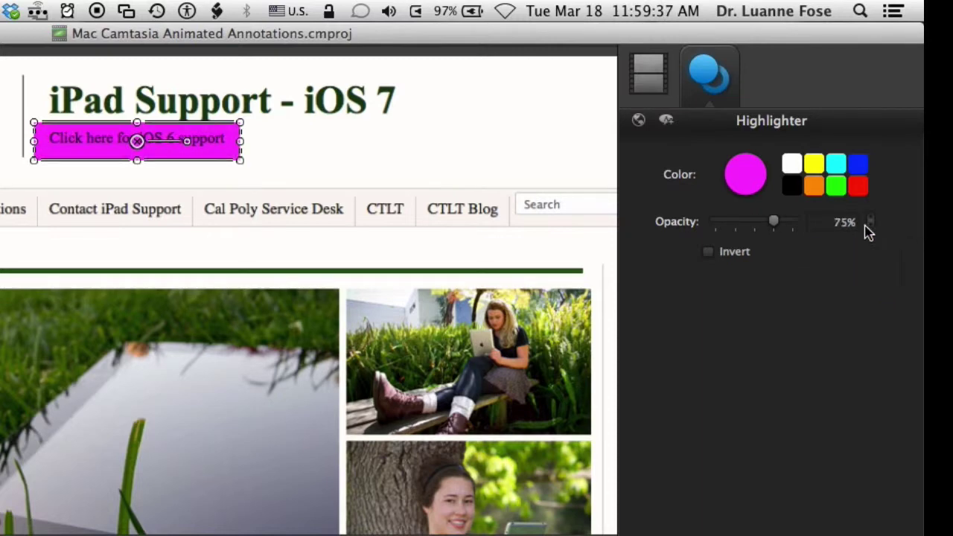
drag(773, 223, 752, 228)
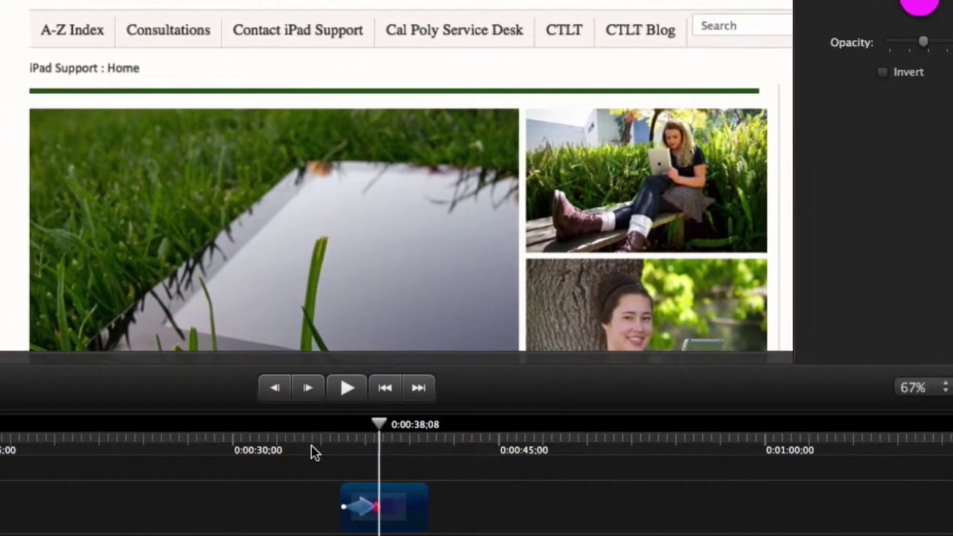
click(312, 446)
click(453, 345)
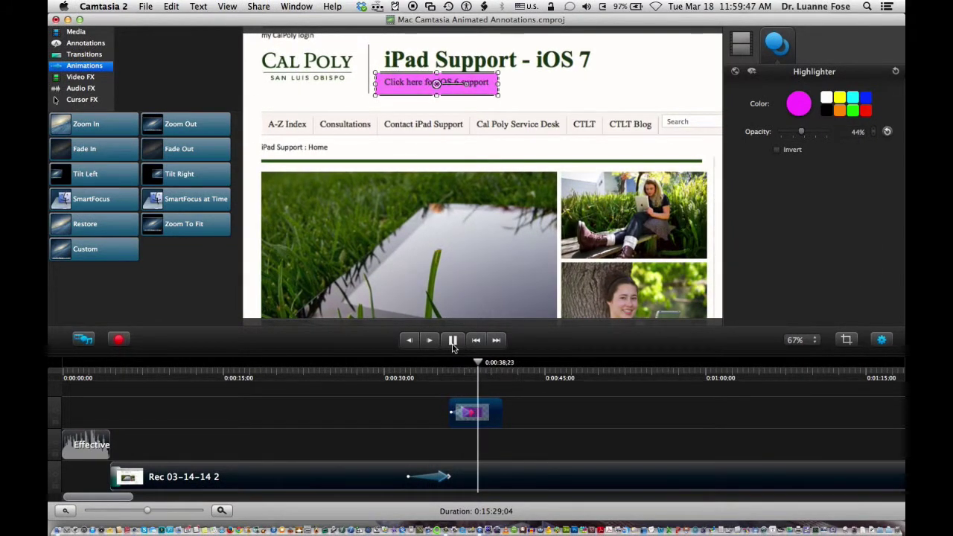
click(455, 343)
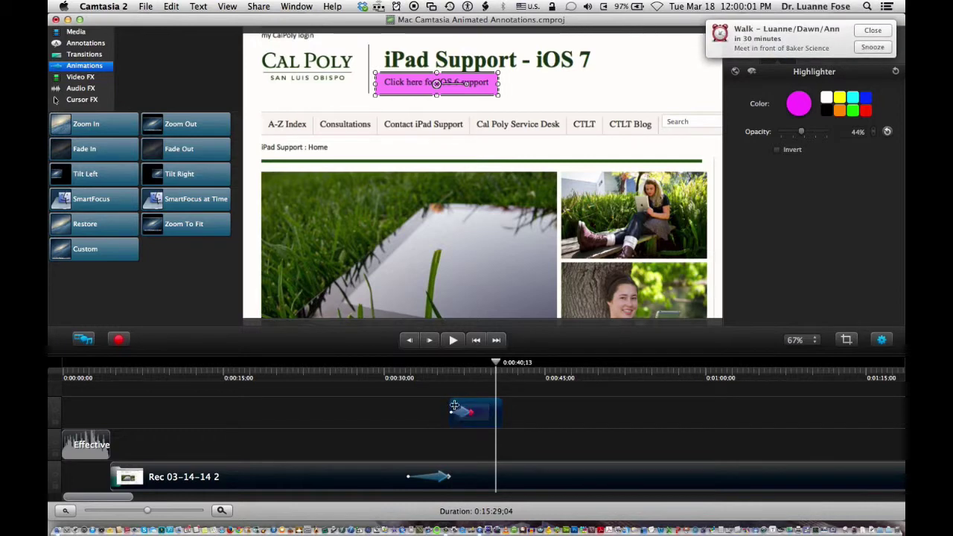
Set the highlighter's opacity to 43% at the animation's start and play the fade up to 75% opacity.
drag(496, 365, 447, 370)
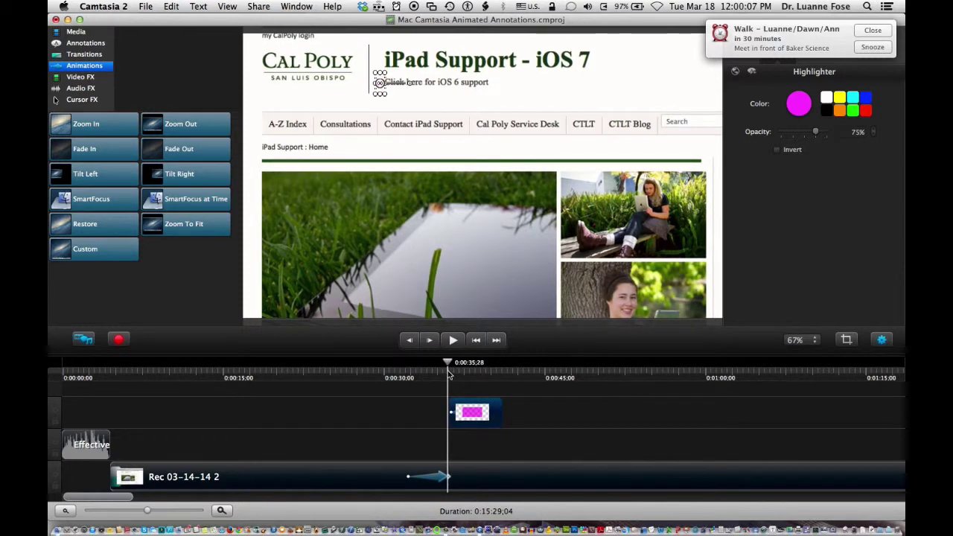
drag(815, 132, 801, 140)
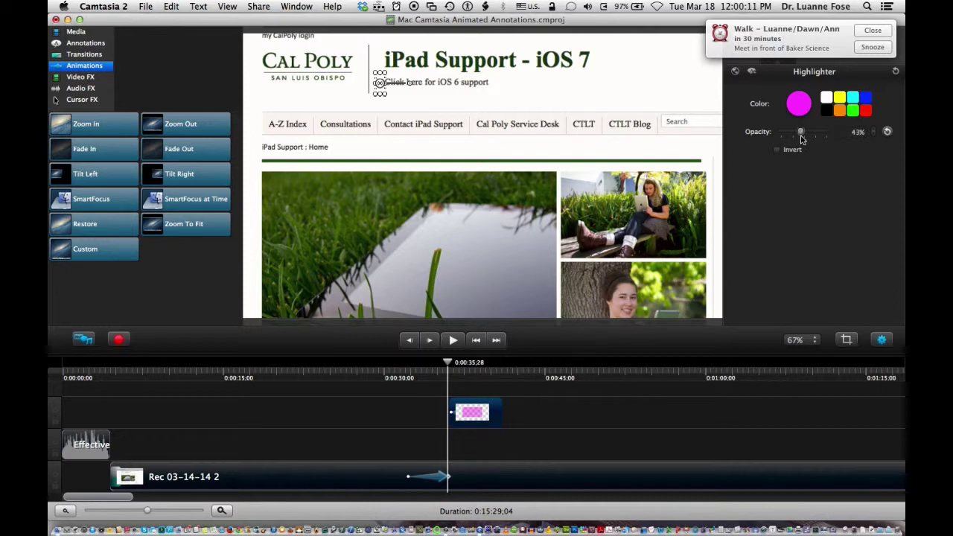
click(433, 373)
click(453, 342)
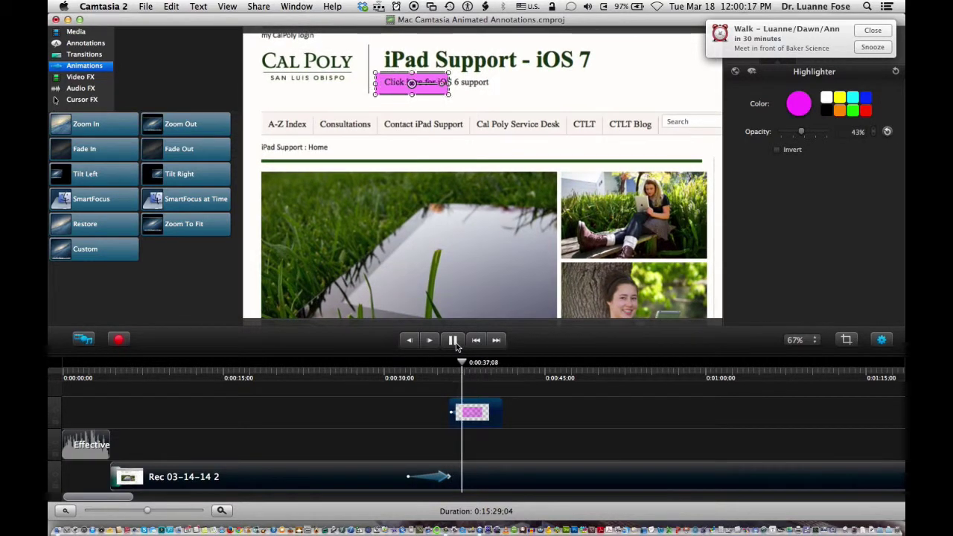
click(454, 342)
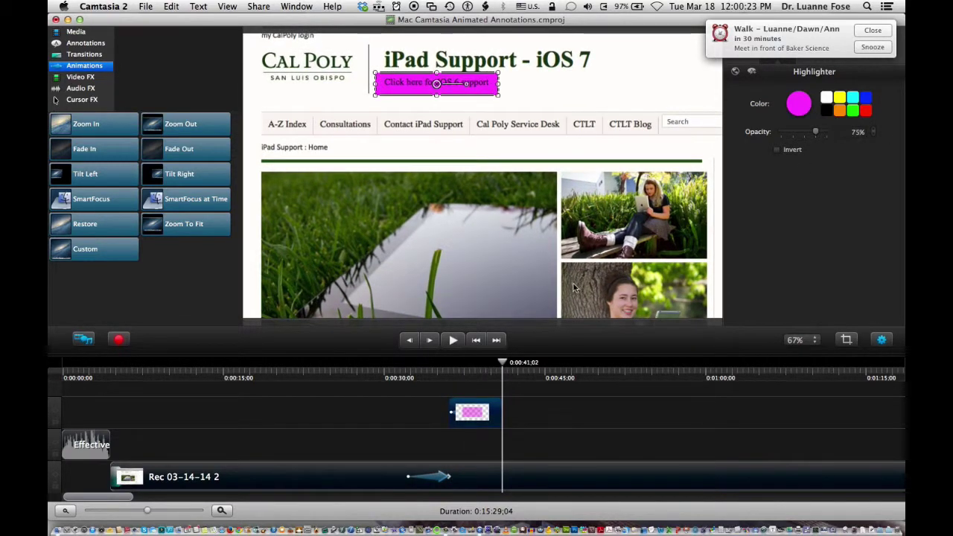
click(430, 368)
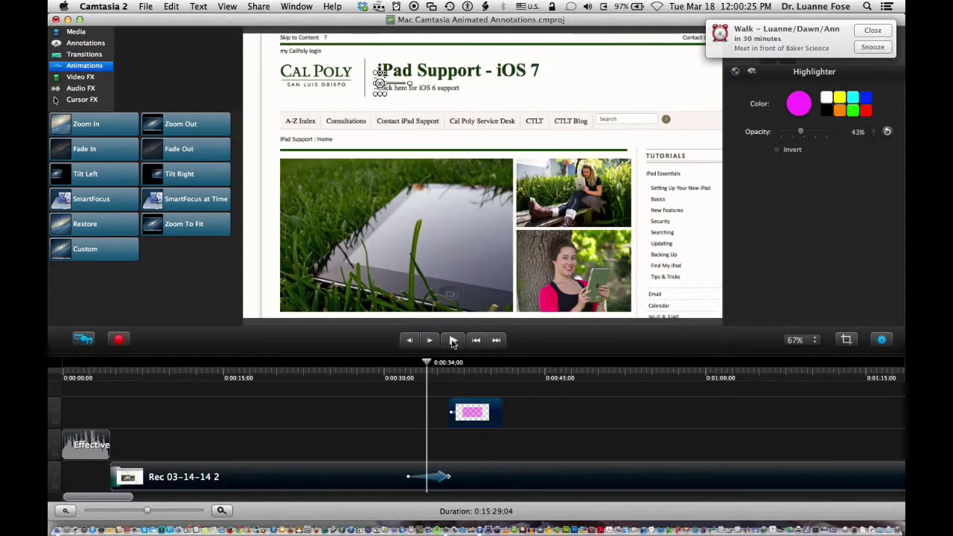
click(453, 340)
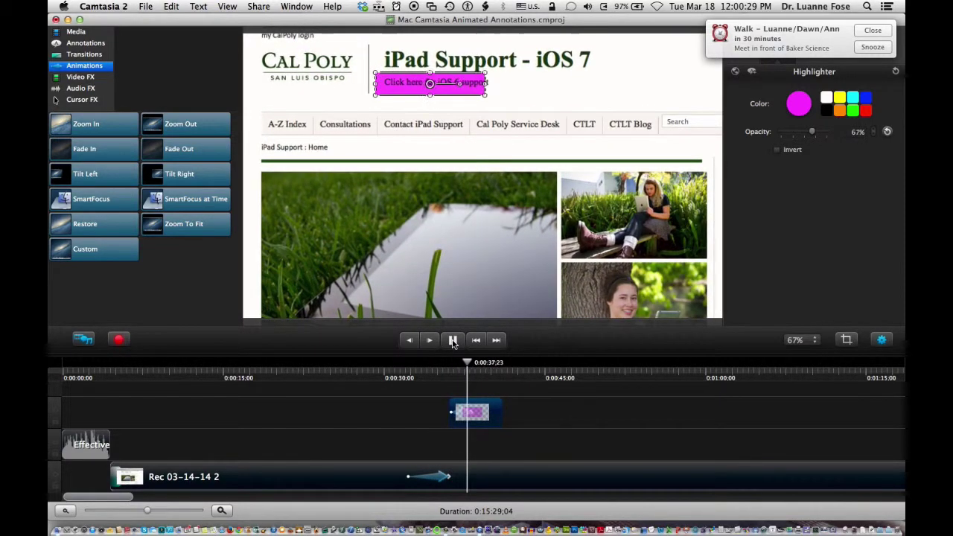
click(453, 341)
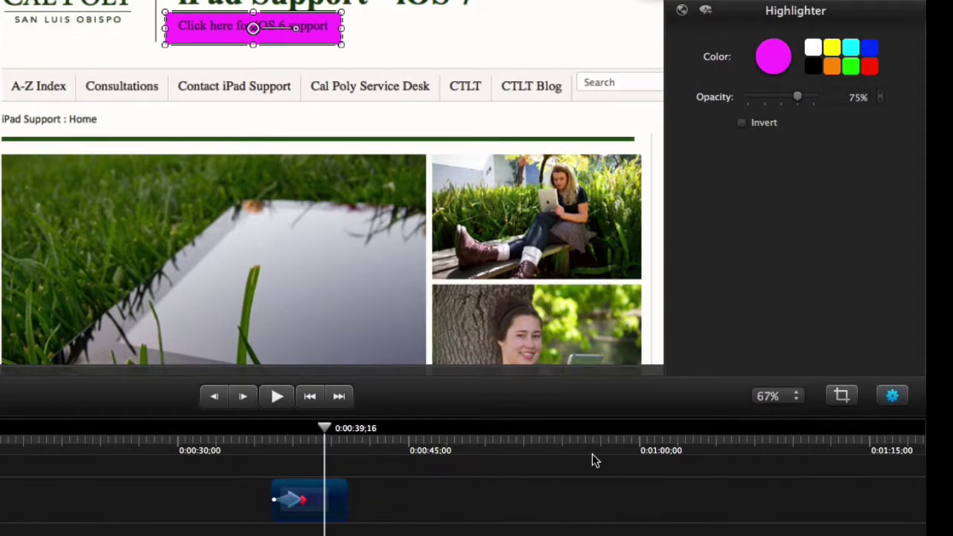
Change the highlighter's color to yellow at both the end and the start of its animation.
click(833, 49)
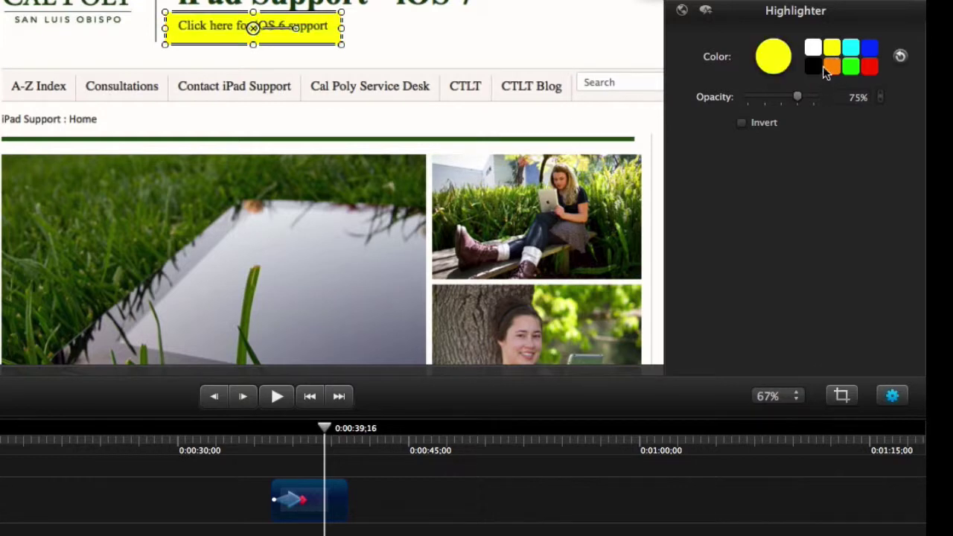
drag(332, 427, 263, 431)
click(836, 54)
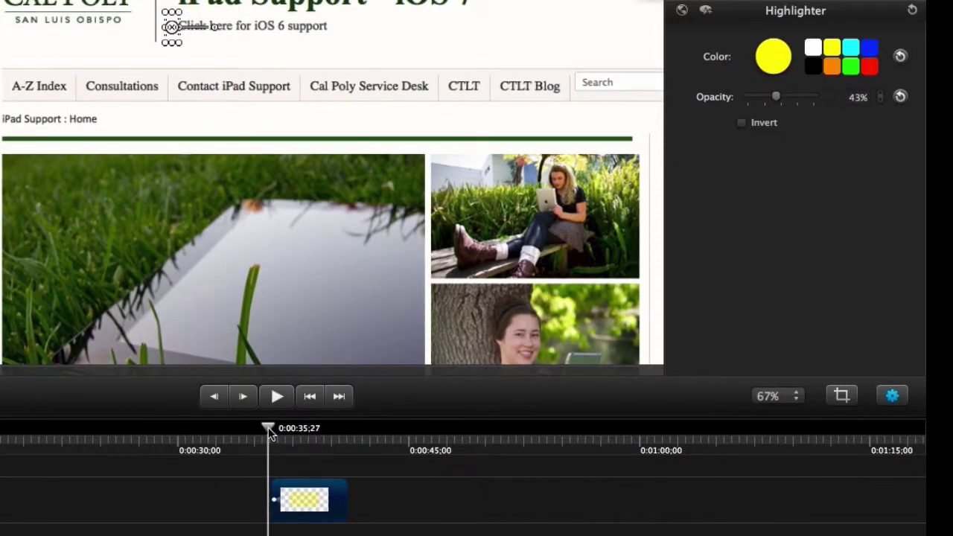
Keep the yellow highlighter's starting opacity at 43%, raise its ending opacity to 96% and play the clip.
drag(270, 434, 276, 436)
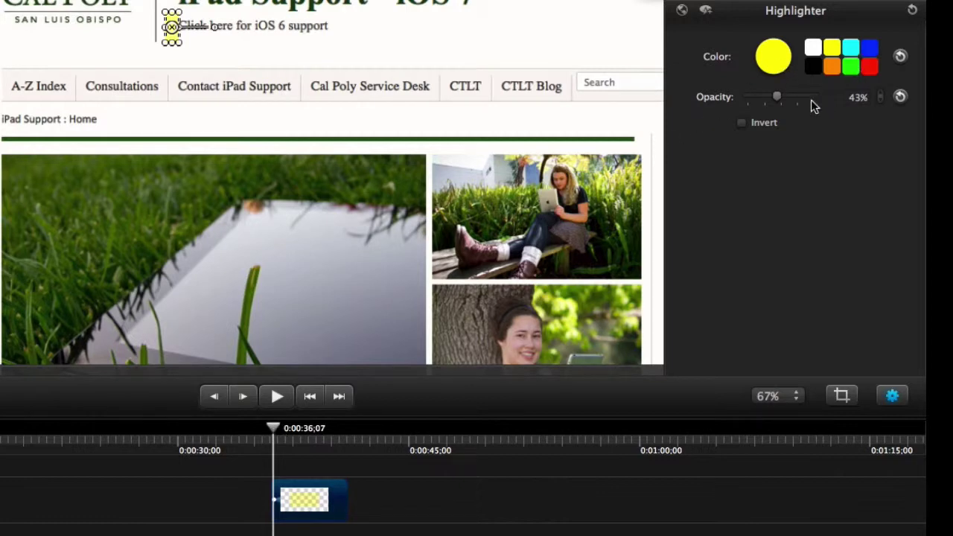
mouse_move(778, 98)
mouse_down()
mouse_move(814, 98)
mouse_move(778, 102)
mouse_up()
click(267, 398)
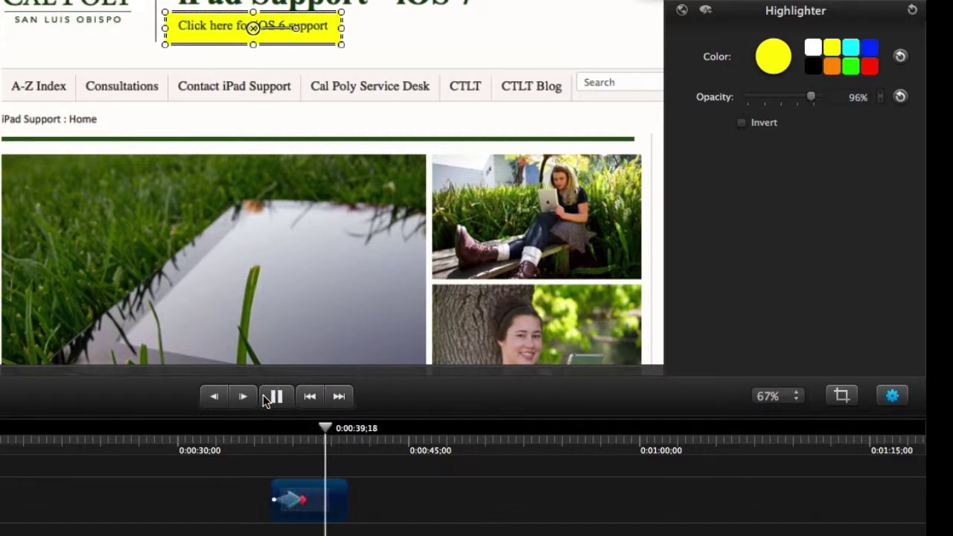
click(265, 398)
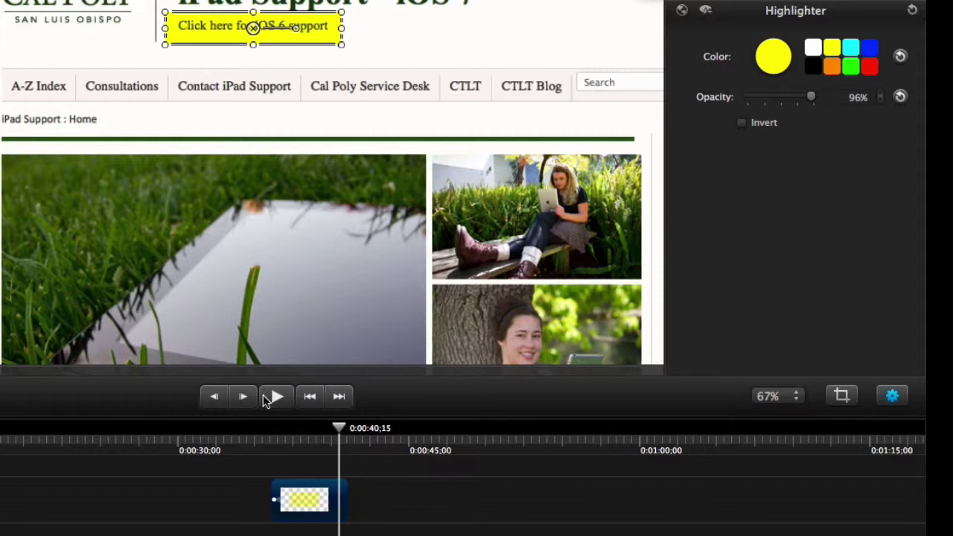